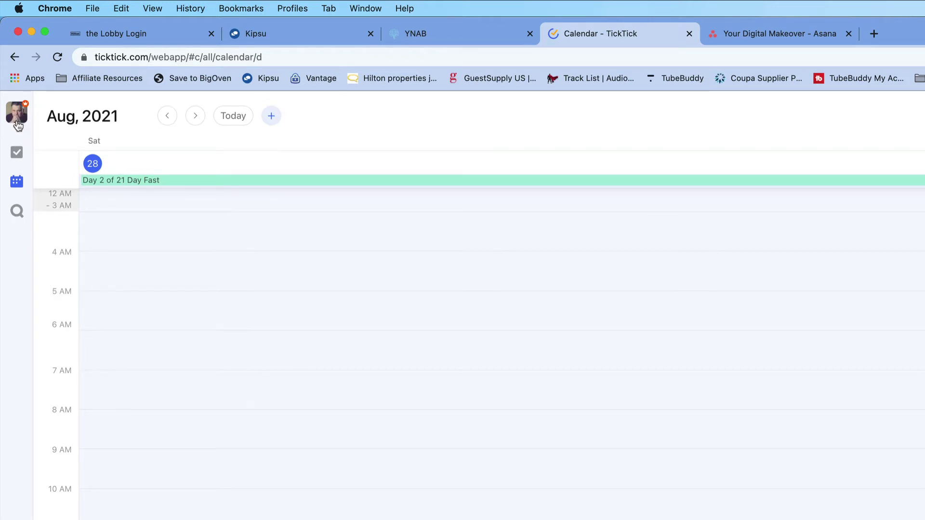
Step: Turn on the Habit toggle under Settings > Features and finish so the app reloads
left_click(18, 115)
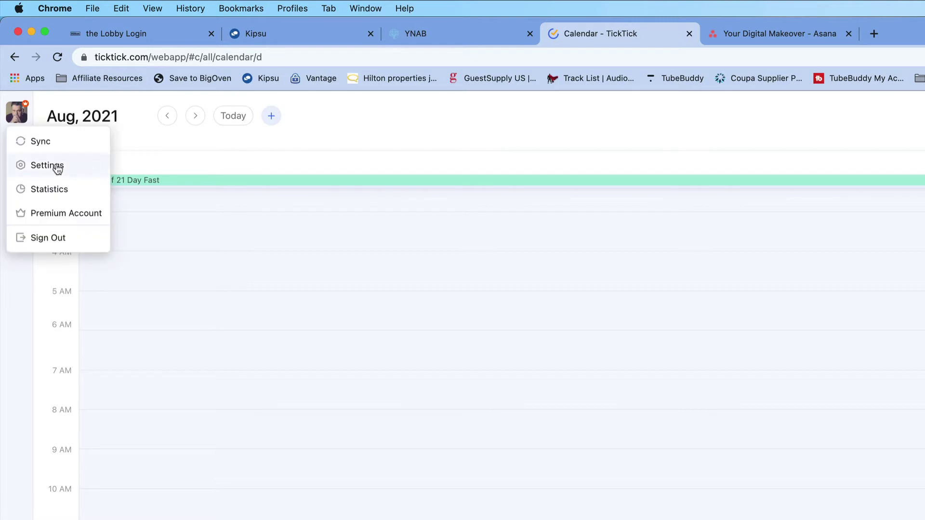
left_click(57, 167)
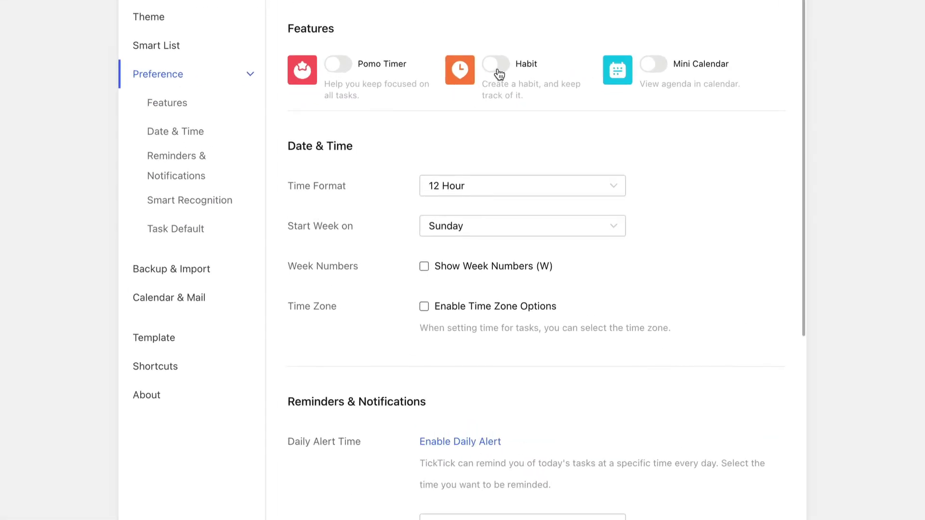
left_click(497, 71)
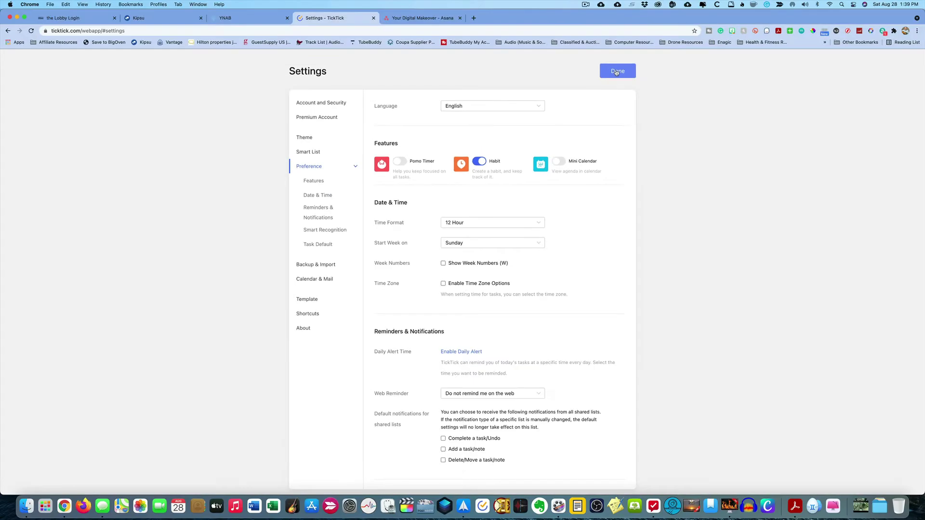
left_click(616, 72)
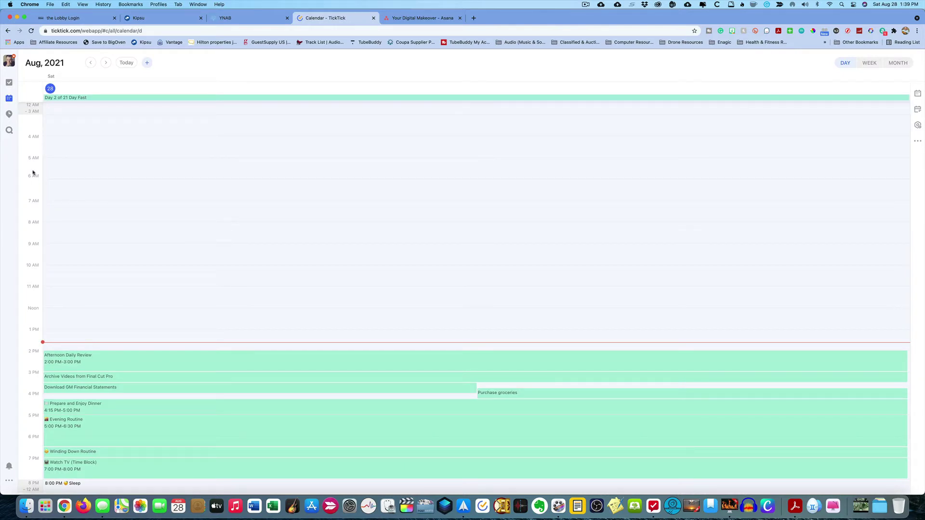
Step: Go to the still-empty Habit page from the left sidebar
left_click(8, 115)
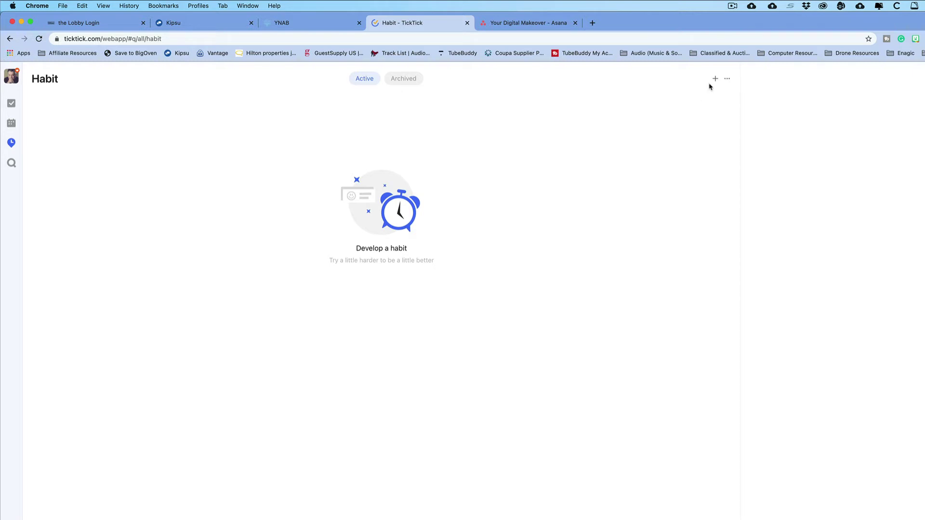
Step: Start a new habit 'Wake-Up at 3am', keeping Daily, Achieve it all and Forever
left_click(715, 79)
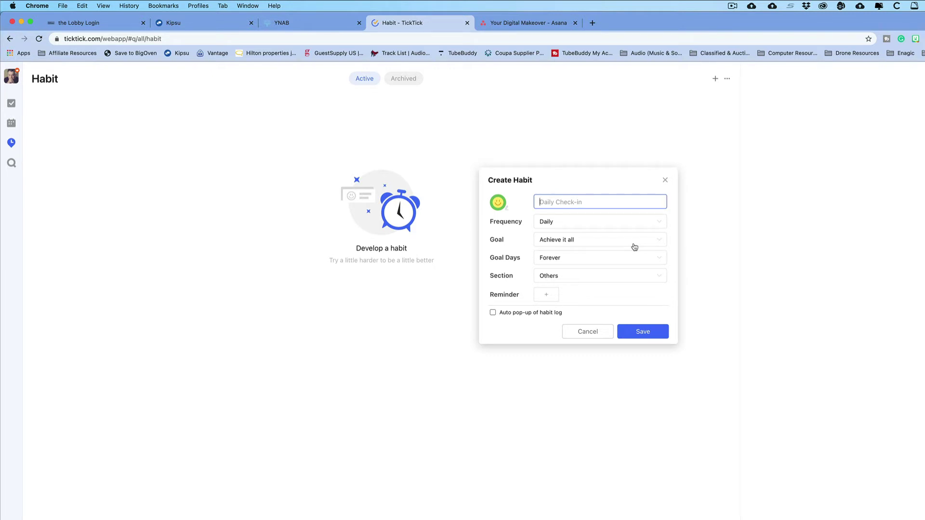
type("Wake-Up atr 3am")
left_click(589, 227)
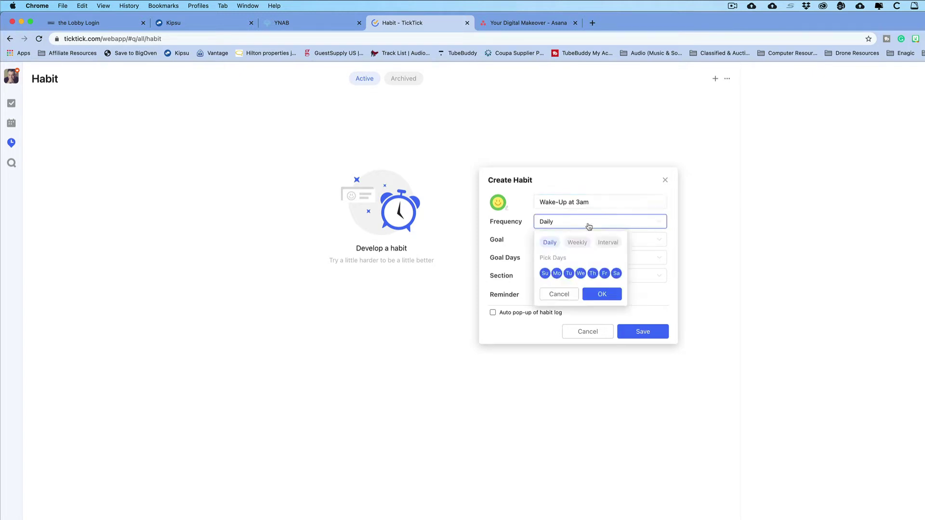
left_click(517, 232)
left_click(583, 245)
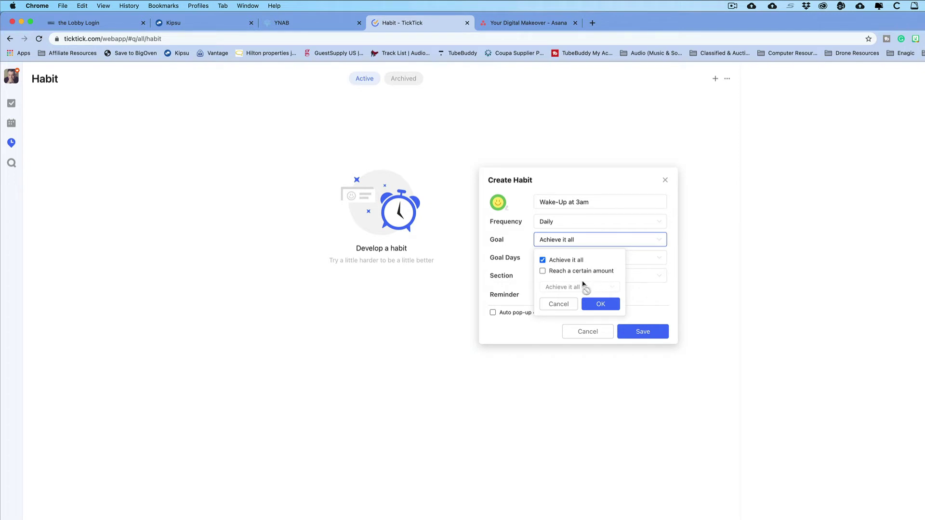
left_click(559, 304)
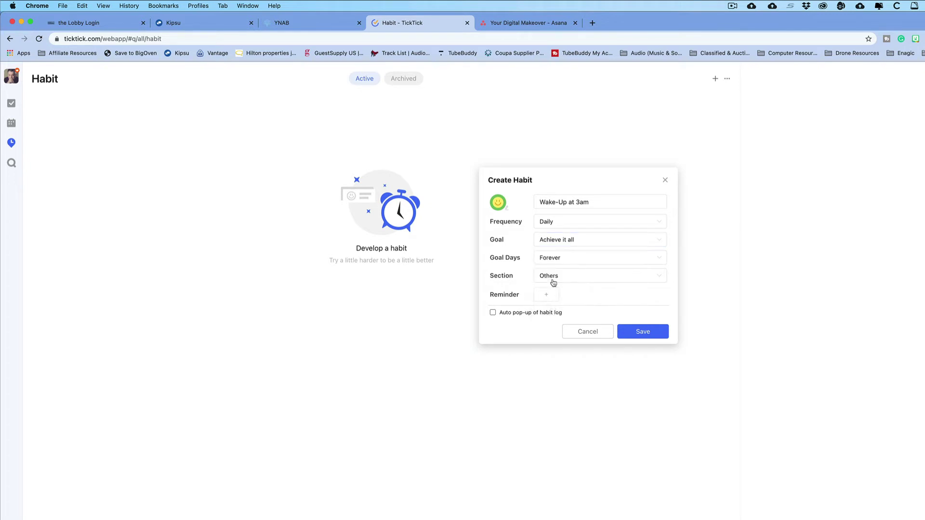
left_click(570, 262)
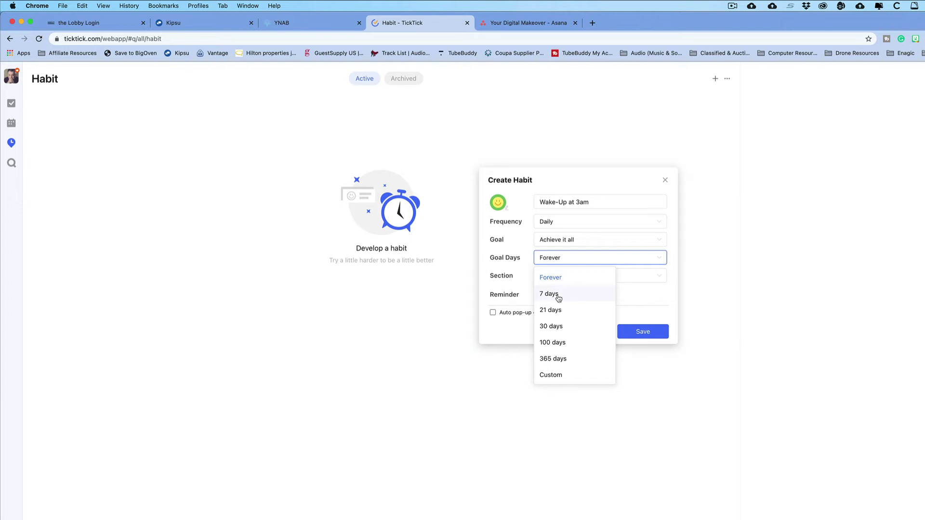
left_click(513, 275)
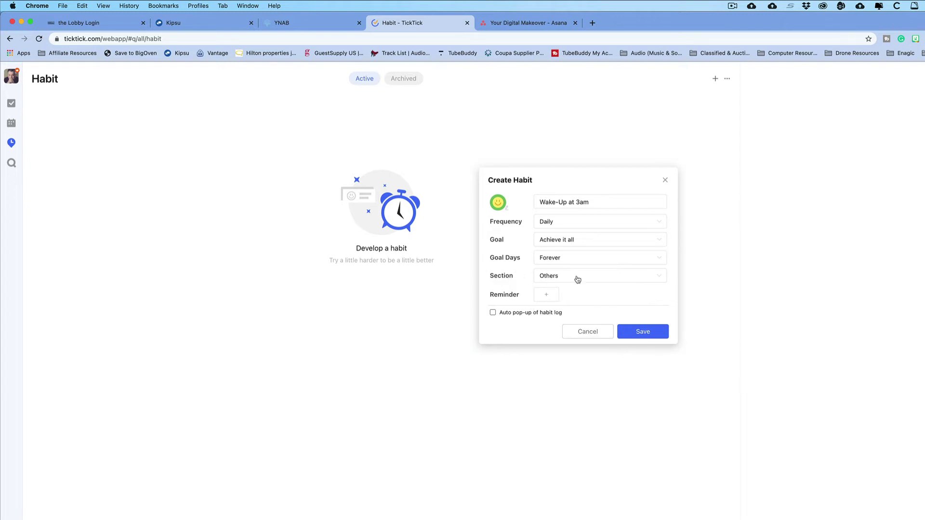
Step: Put the habit in the Morning section with a 03:00 AM reminder and save it
left_click(578, 279)
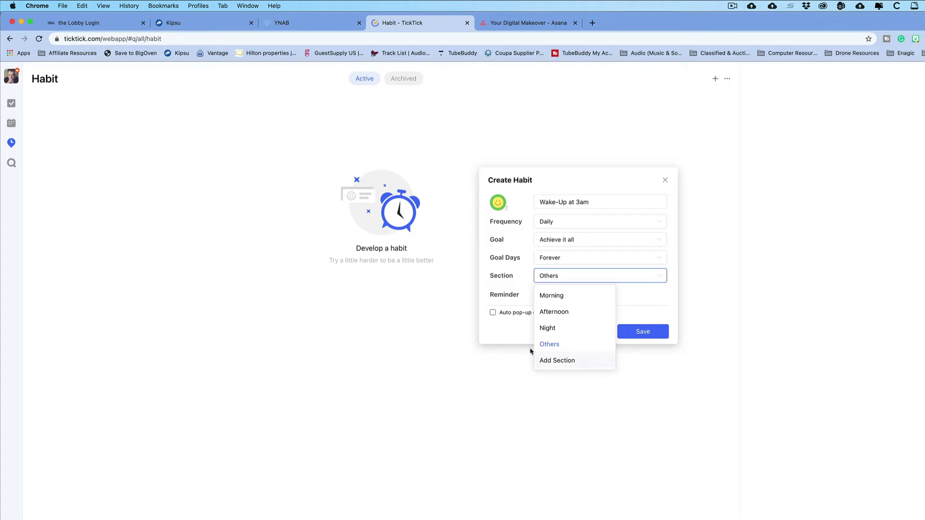
left_click(572, 296)
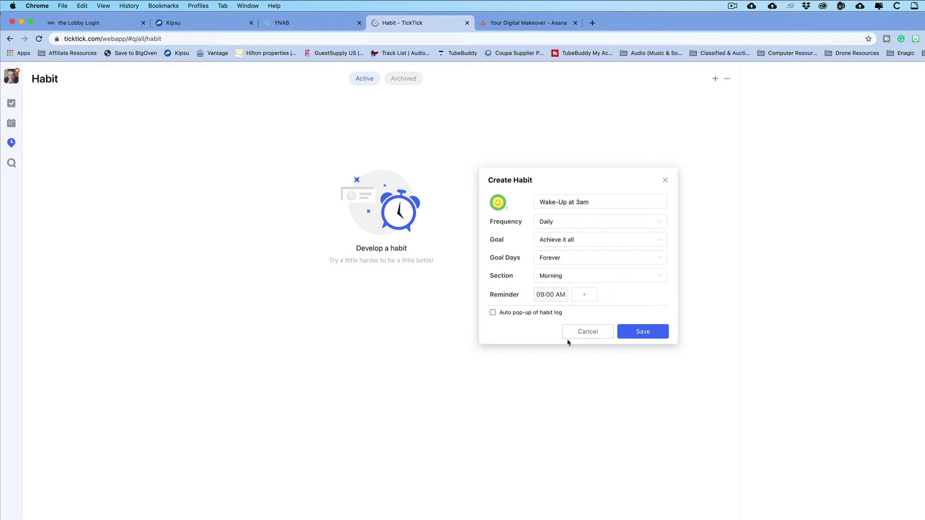
left_click(561, 297)
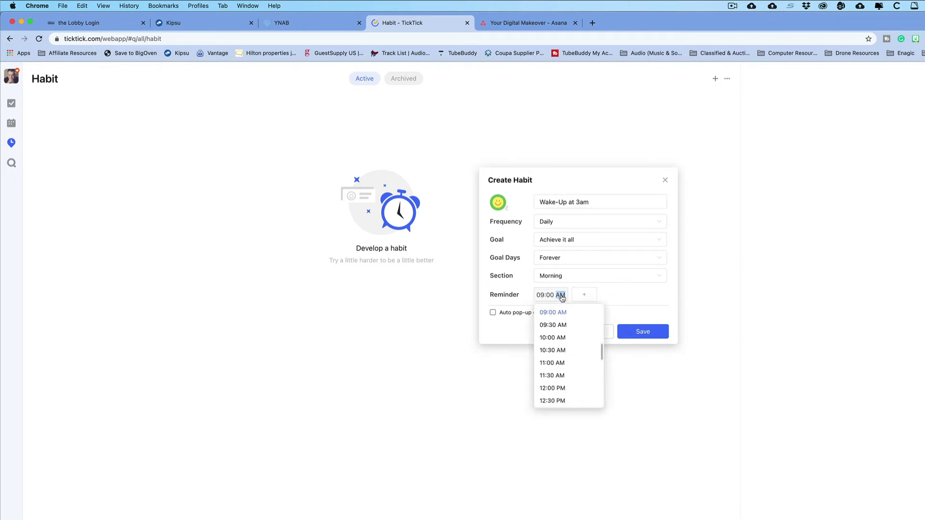
scroll(564, 349, "up", 5)
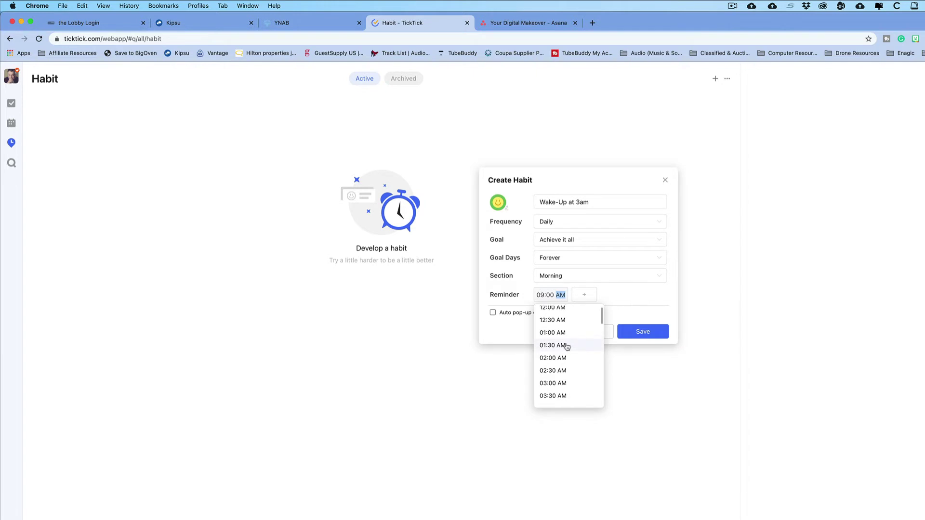
scroll(567, 367, "down", 2)
left_click(563, 362)
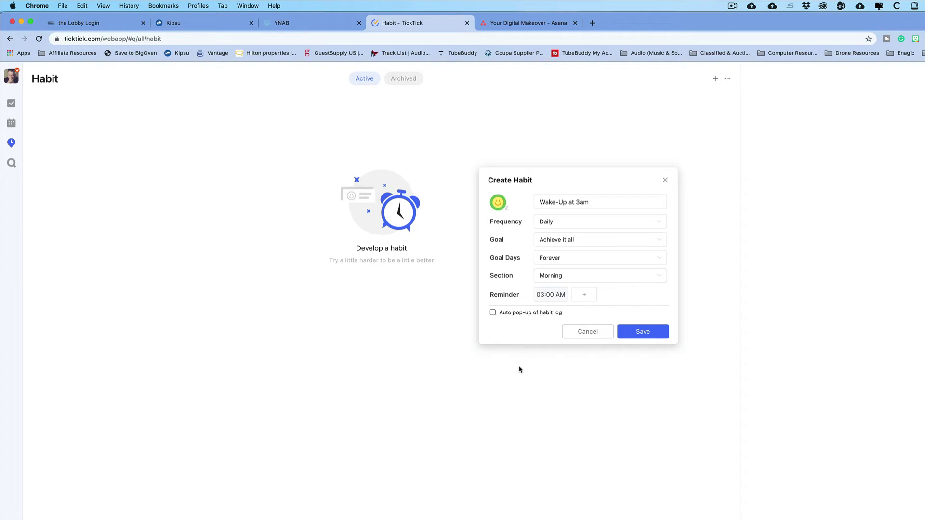
left_click(651, 333)
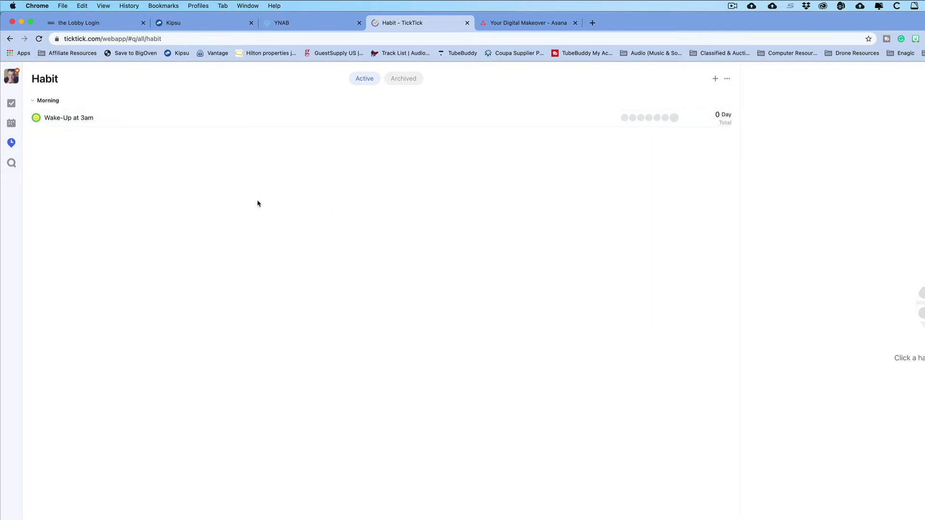
Step: Return to the Aug 28, 2021 day calendar via Inbox and Today, showing Wake-Up at 3am
left_click(11, 103)
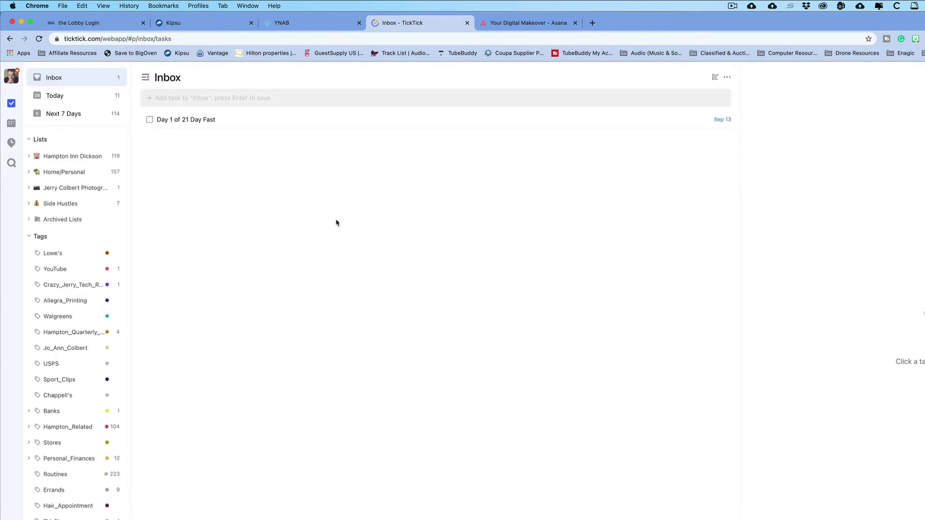
left_click(75, 98)
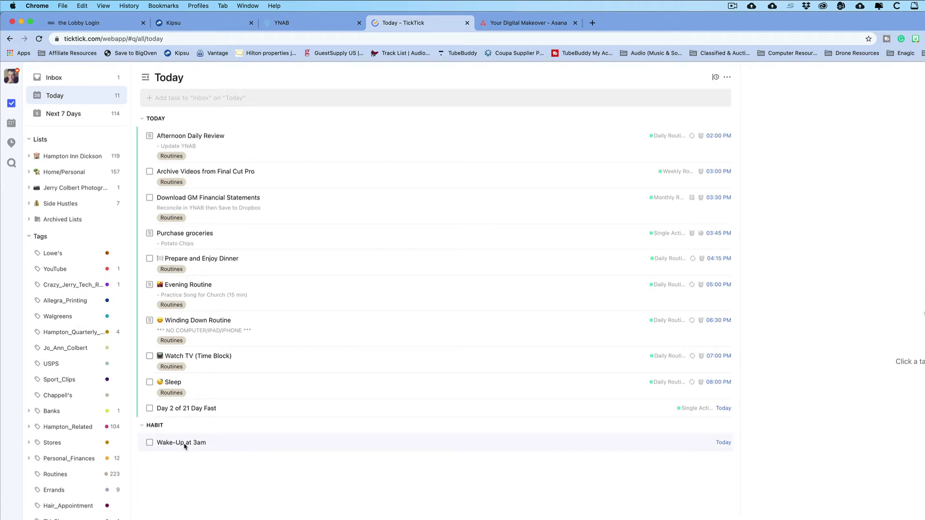
left_click(12, 122)
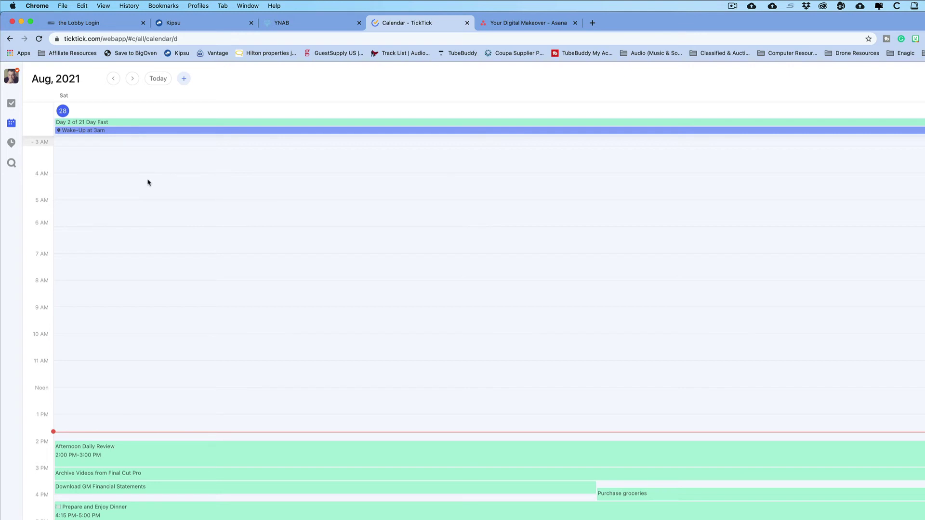
Step: Mark today's Wake-Up at 3am entry as done, then return to the Habit page
left_click(101, 134)
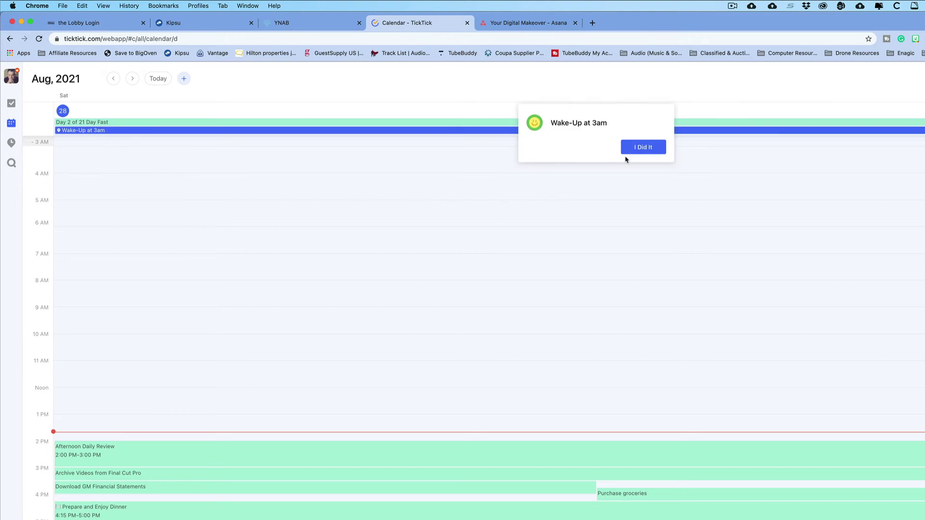
left_click(649, 148)
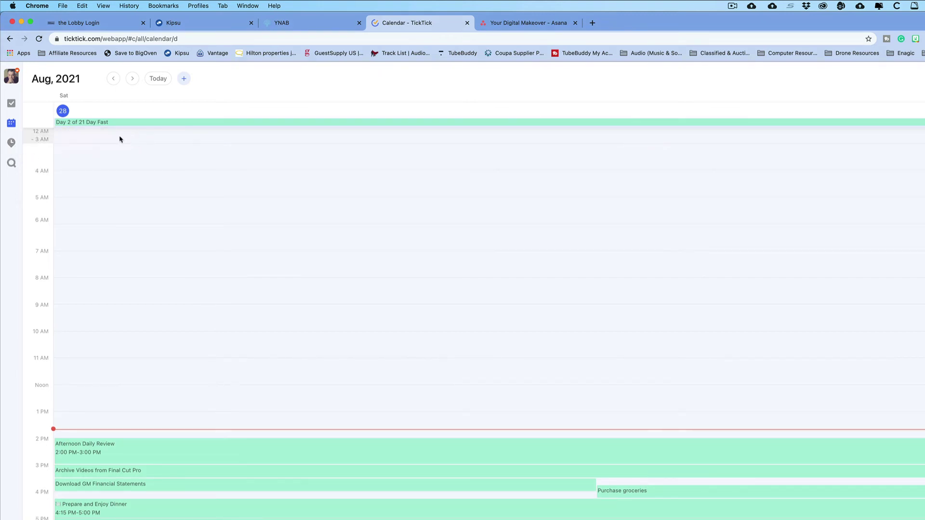
left_click(11, 144)
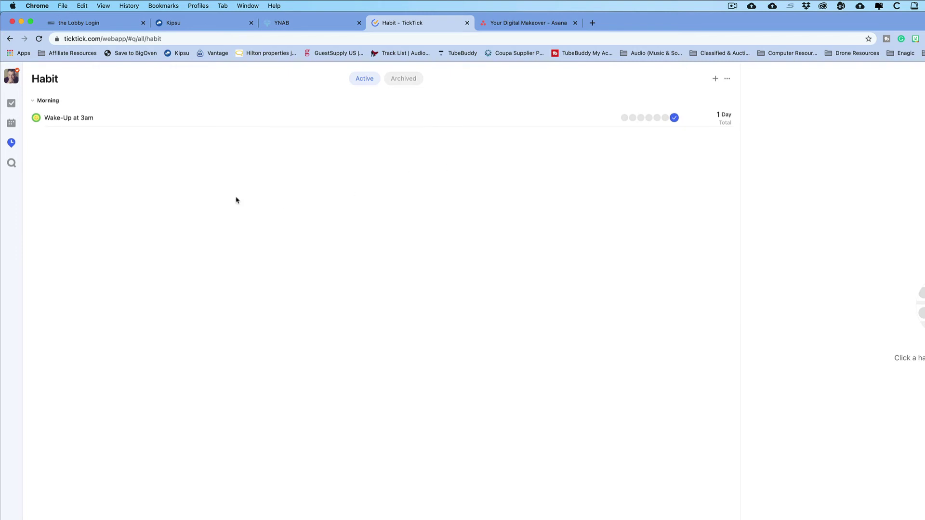
Step: In the habit's statistics, check in August 27, 26, 25, 24 and 23
left_click(105, 119)
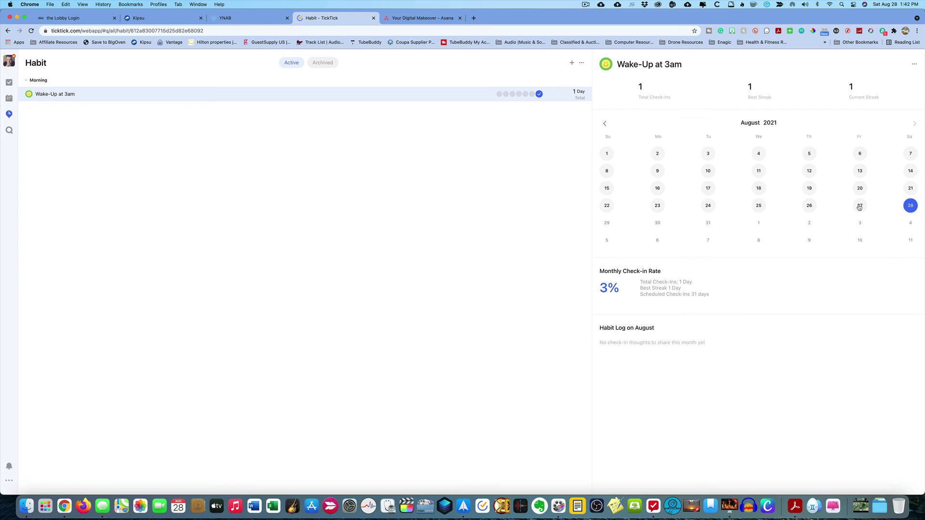
left_click(859, 206)
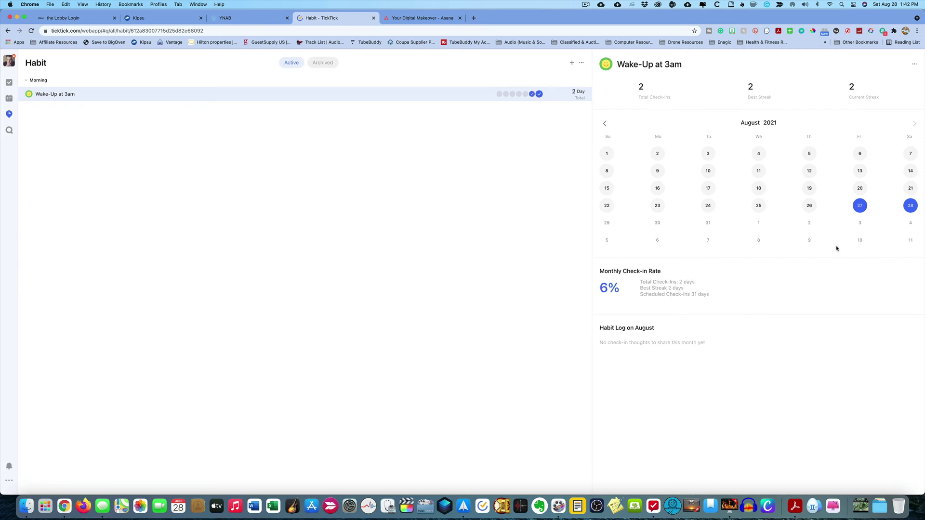
left_click(809, 205)
left_click(752, 206)
left_click(707, 206)
left_click(658, 207)
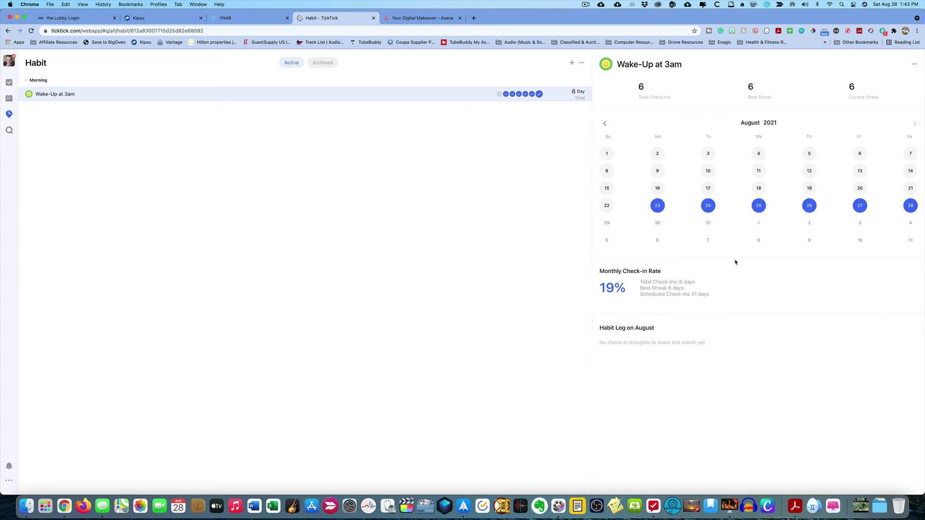
Step: Bring up the habit's delete prompt but cancel, keeping the habit
left_click(914, 64)
left_click(879, 104)
left_click(464, 191)
Step: Glance at the habit's Edit settings, then delete Wake-Up at 3am and its data
left_click(915, 64)
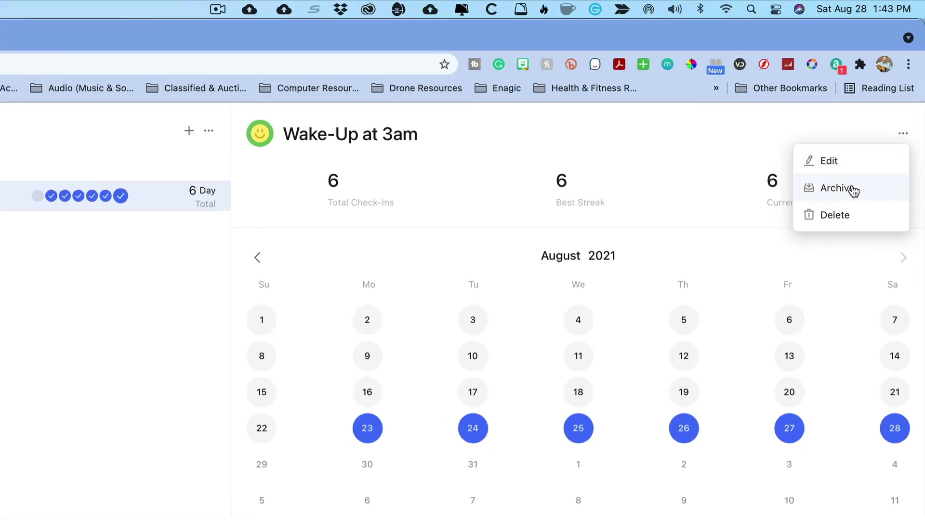
left_click(843, 162)
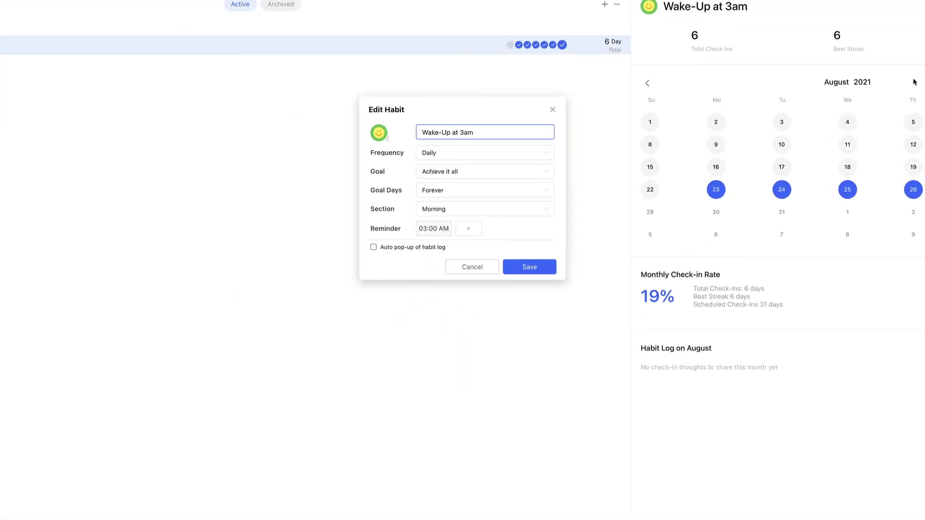
left_click(553, 109)
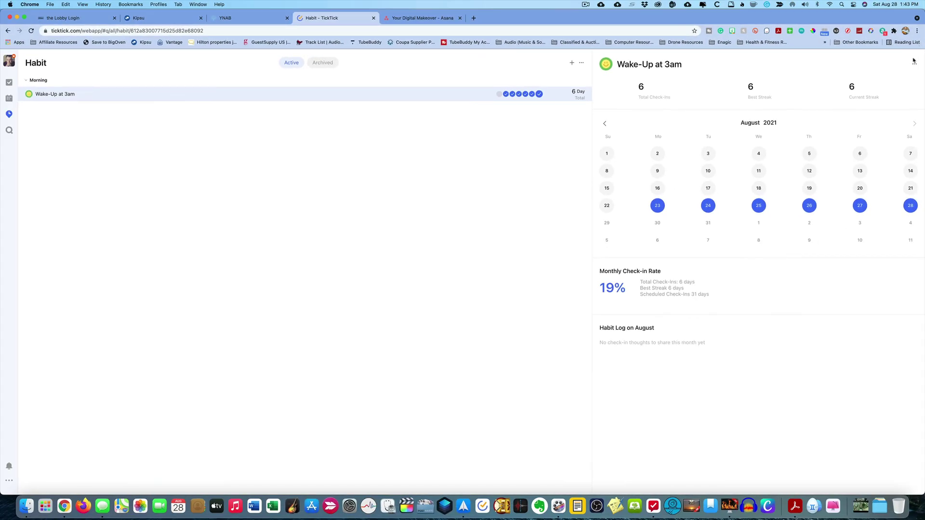
left_click(914, 63)
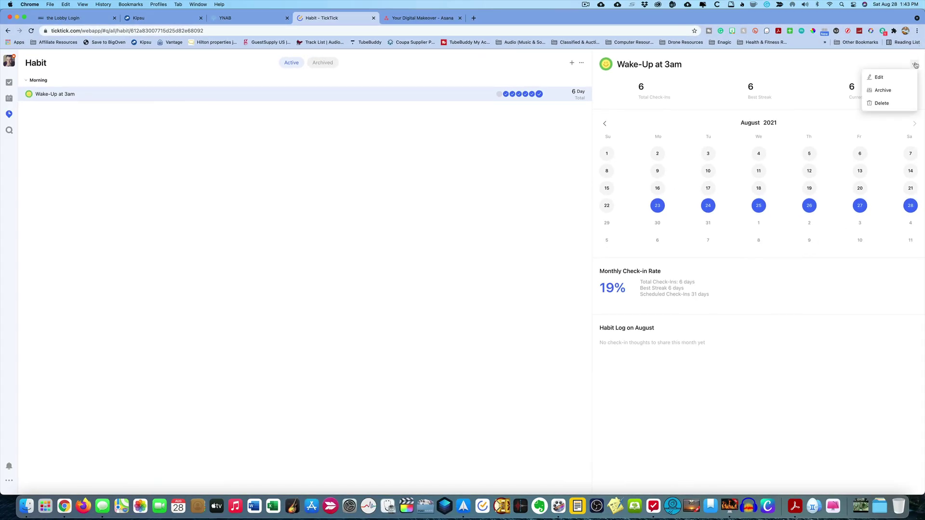
left_click(886, 103)
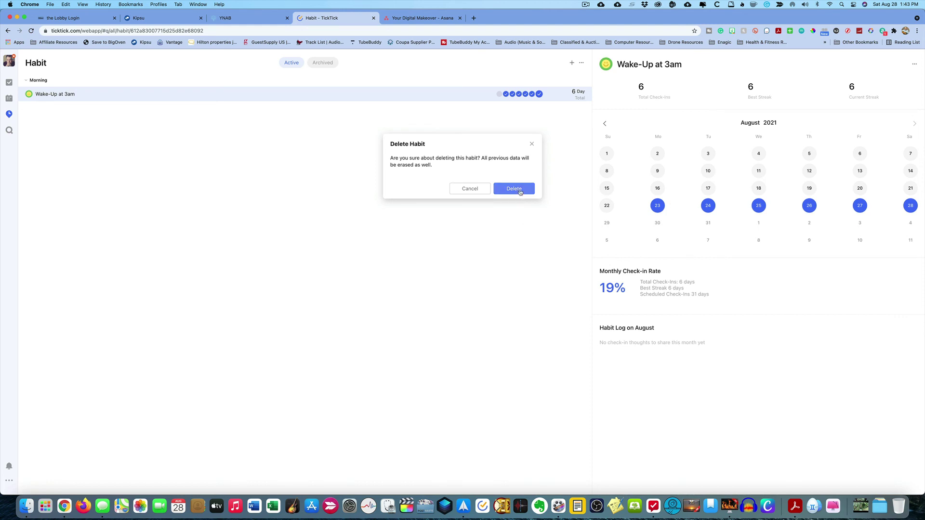
left_click(520, 191)
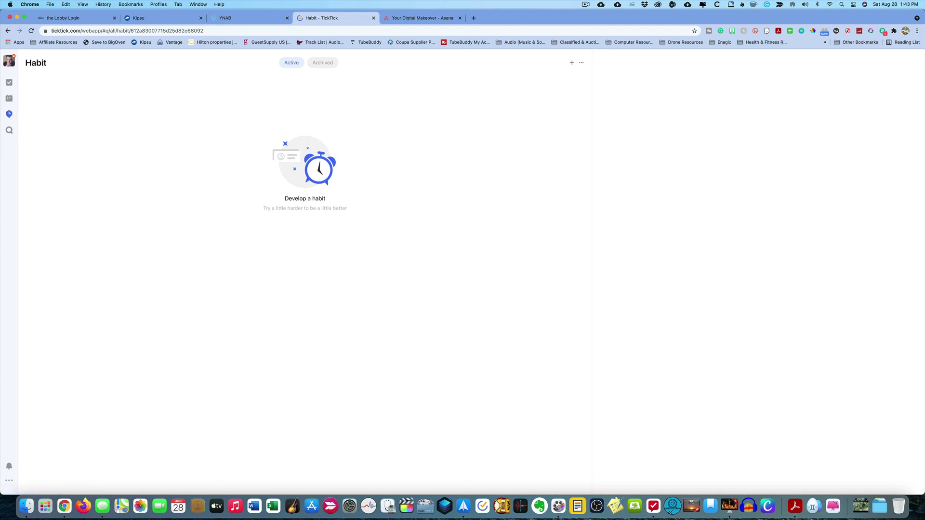
Step: Switch the Habit toggle off under Settings > Preference > Features
left_click(9, 62)
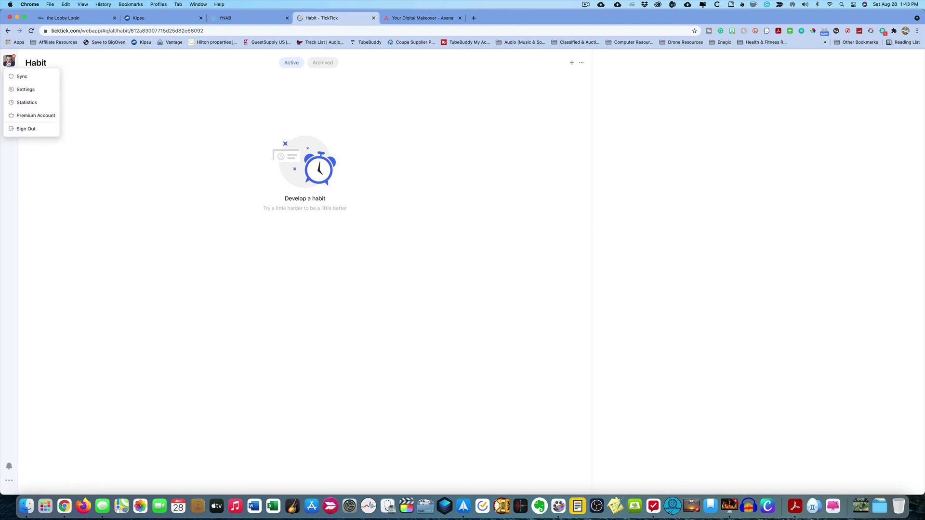
left_click(26, 89)
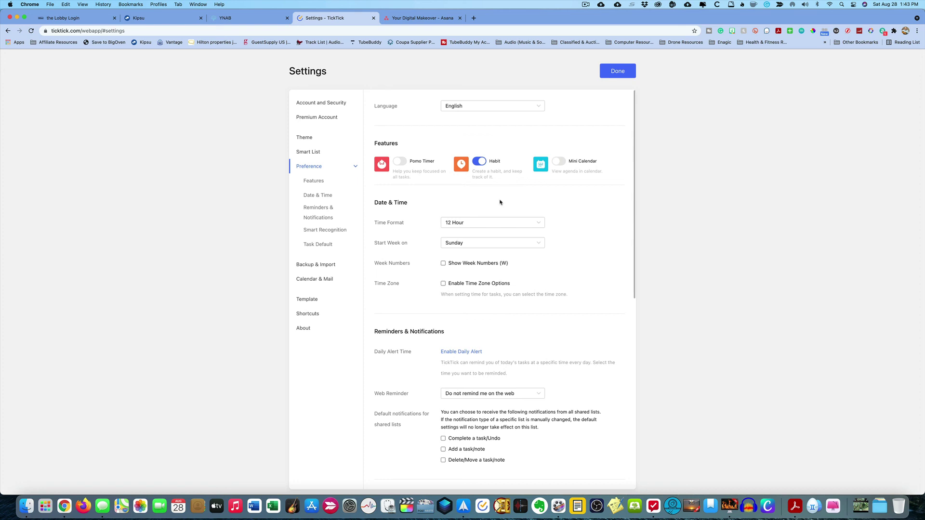
left_click(480, 162)
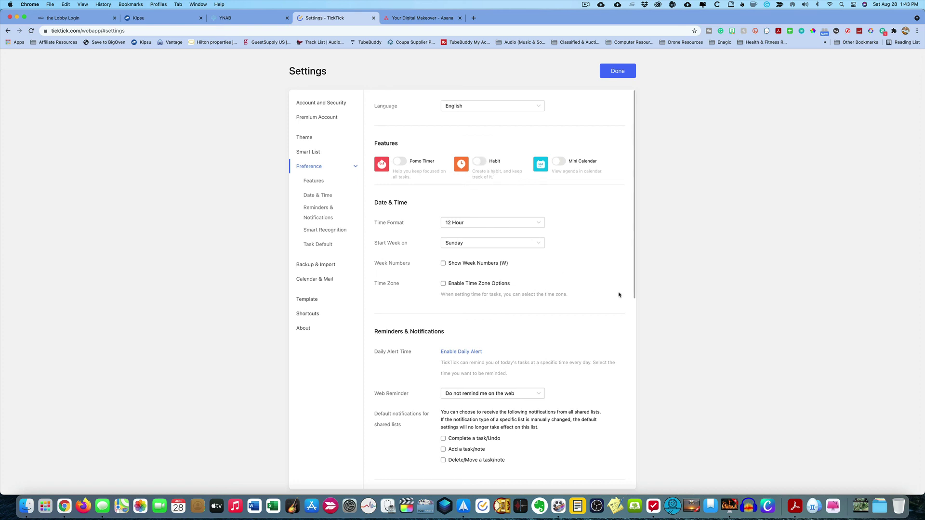